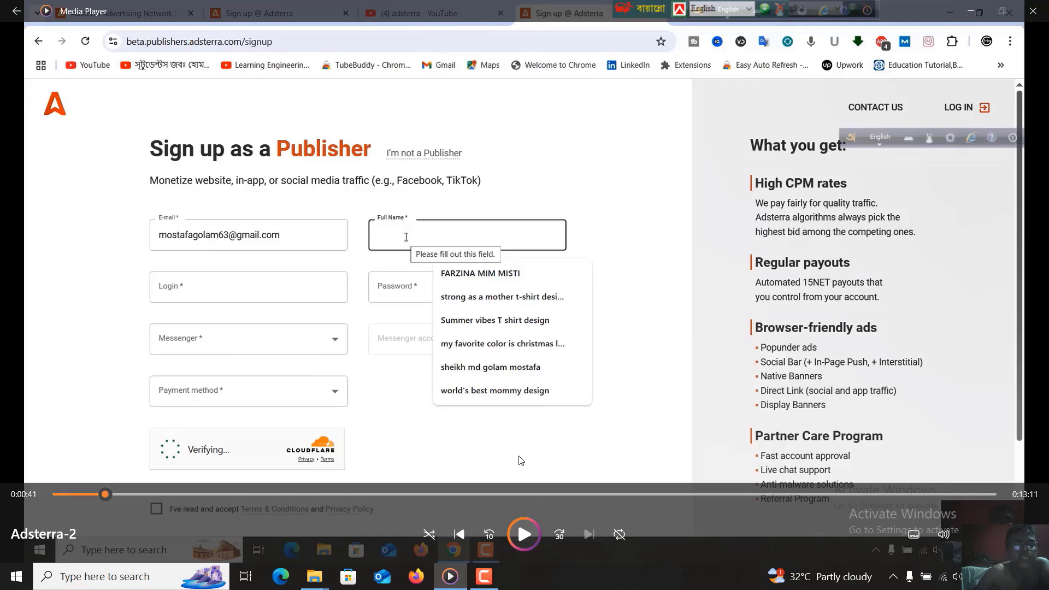
Step: Open the Websites section of the Adsterra publisher account
click(628, 477)
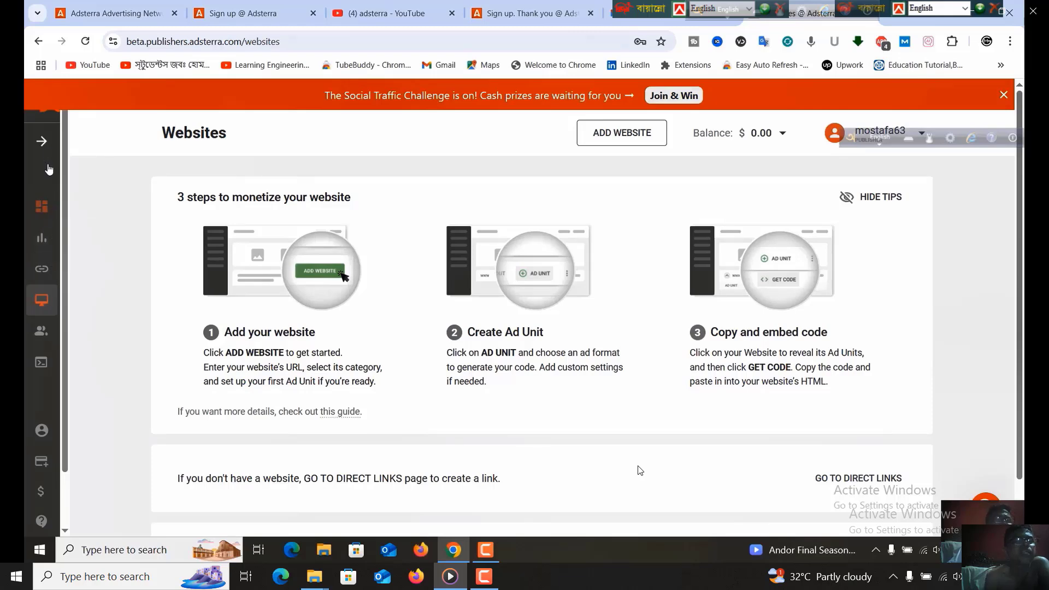
click(41, 298)
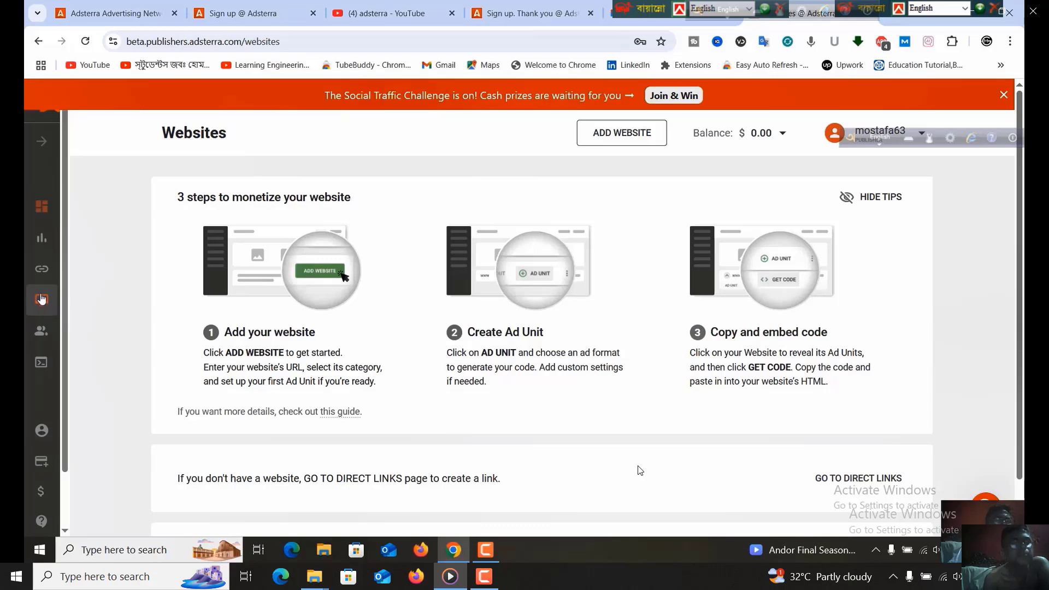
click(42, 299)
click(42, 301)
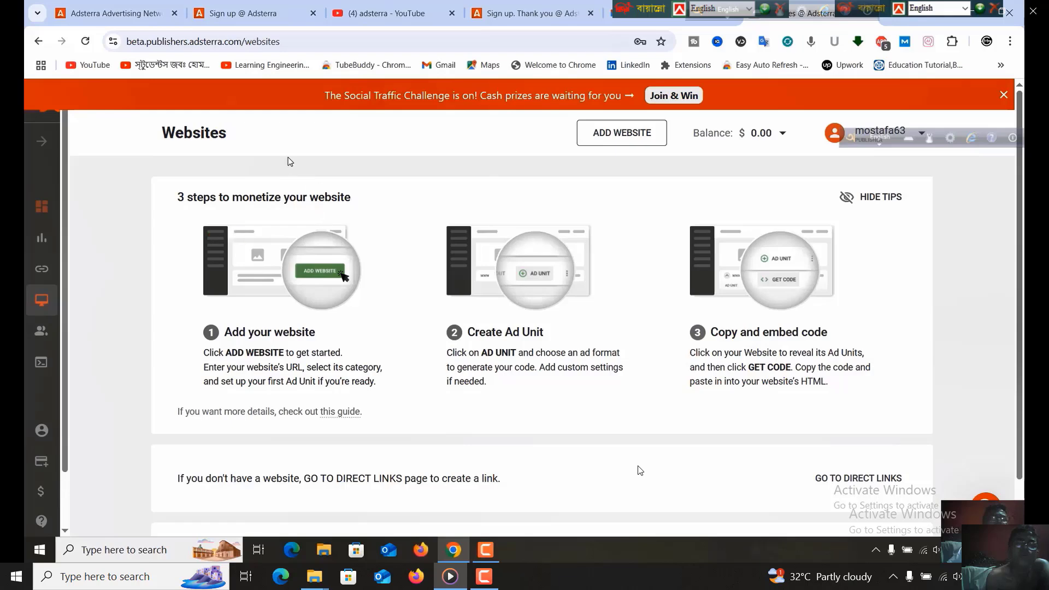
scroll(784, 320, down, 1)
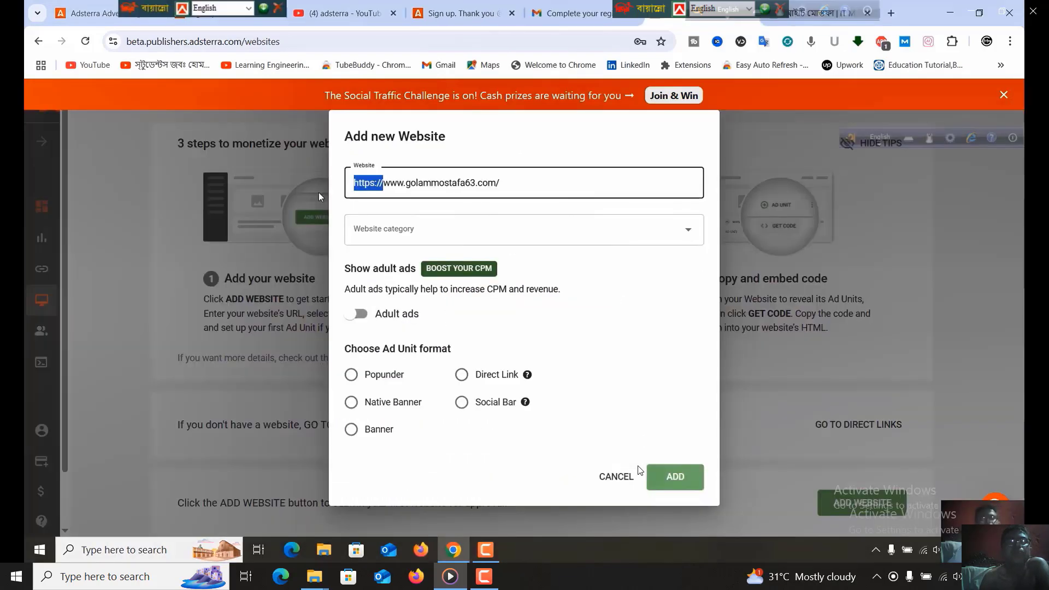
key(BackSpace)
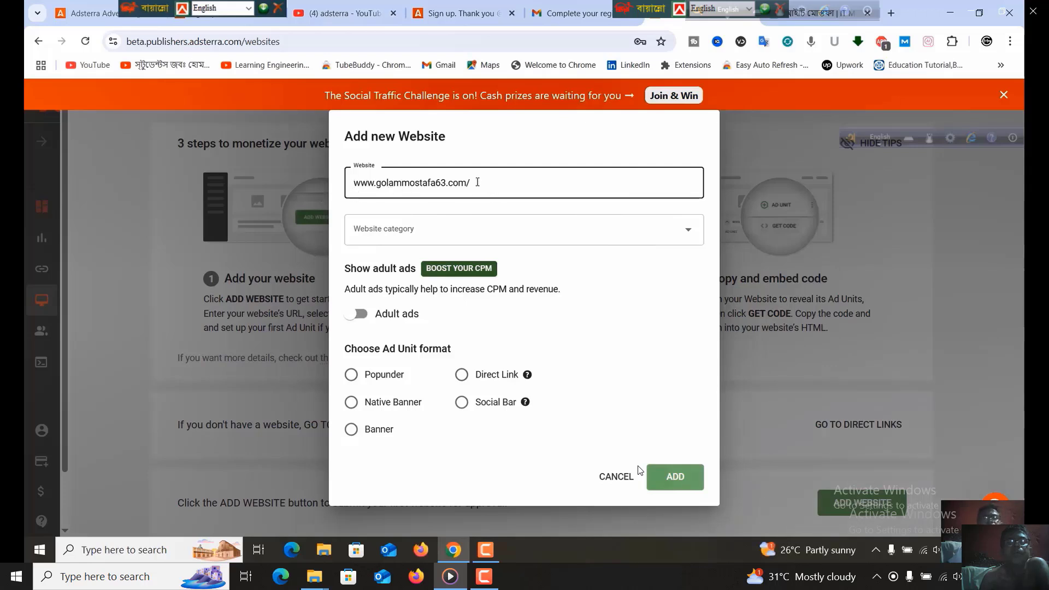
click(411, 232)
scroll(519, 339, down, 5)
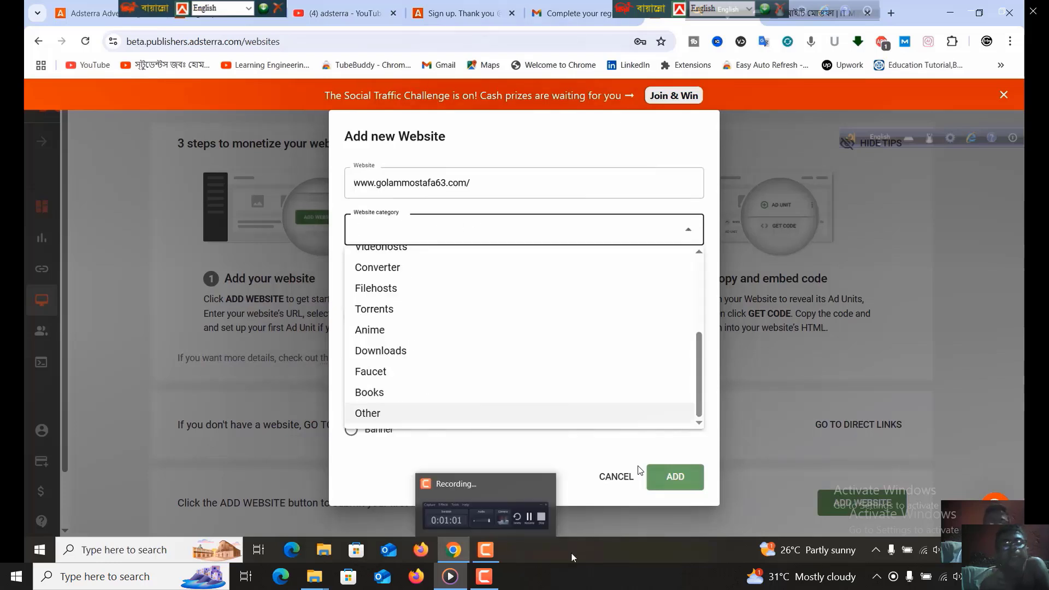
click(478, 552)
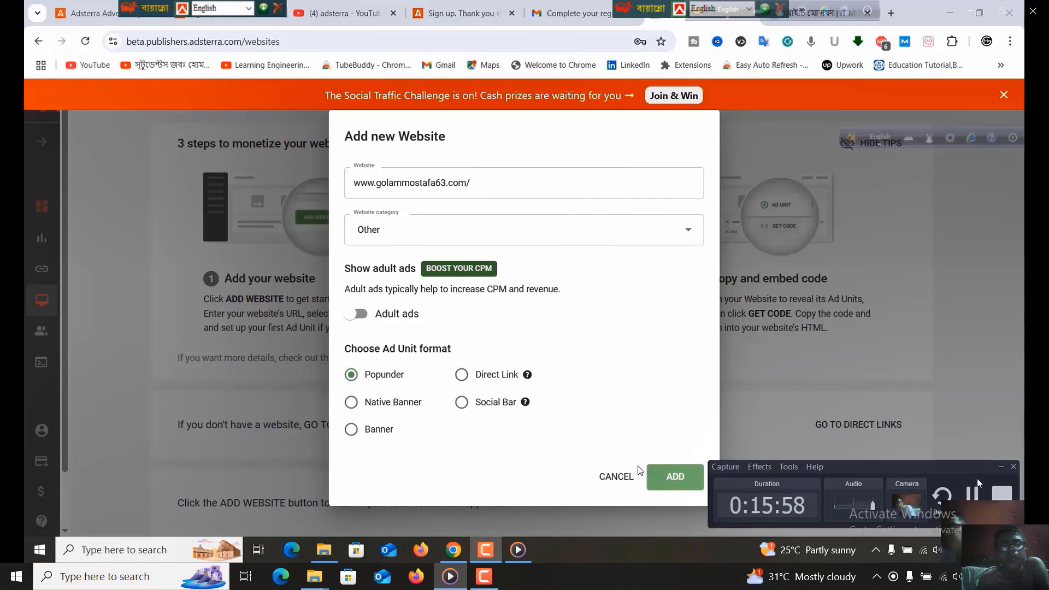
click(1005, 468)
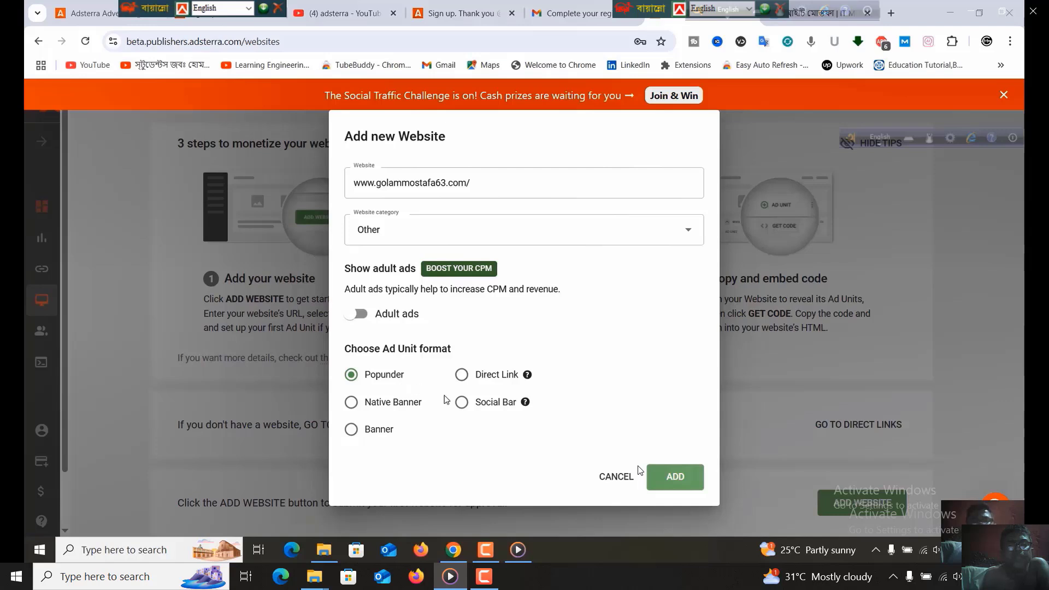
Step: Submit the new website, acknowledge the review notice and check its entry in the website list
click(672, 478)
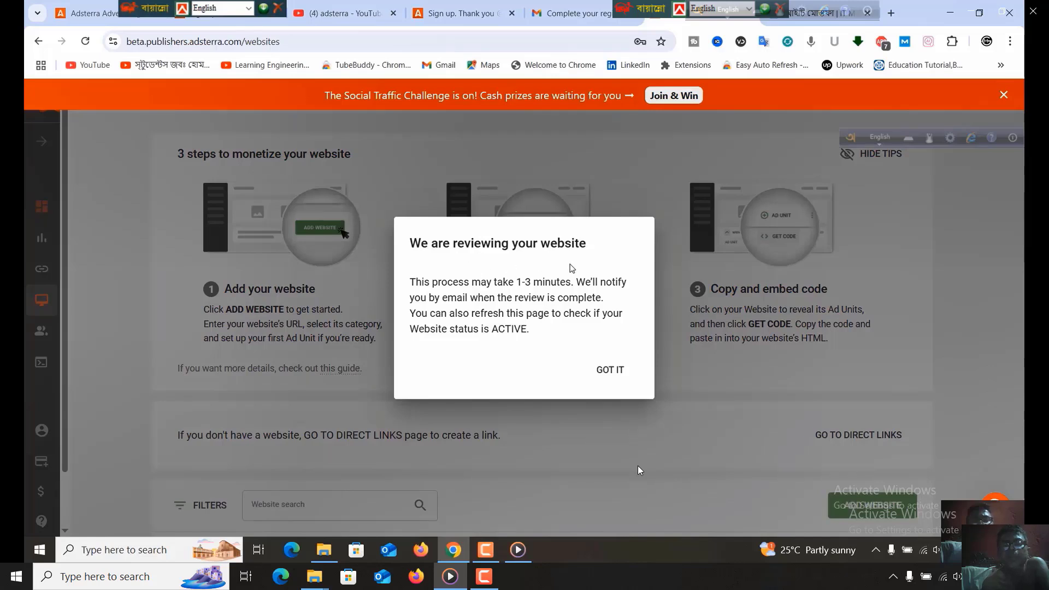
click(611, 371)
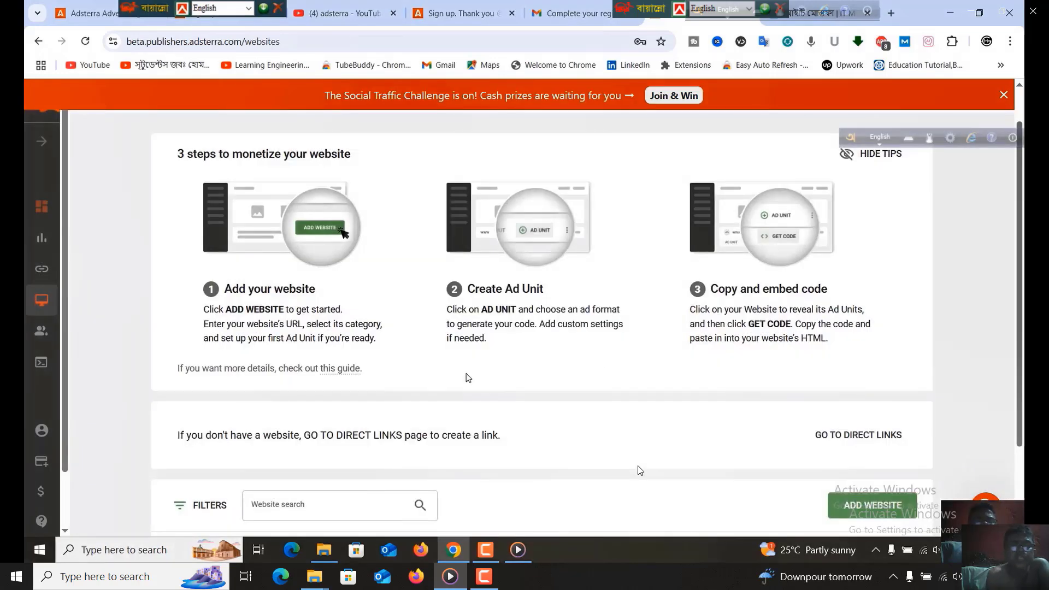
scroll(453, 386, down, 2)
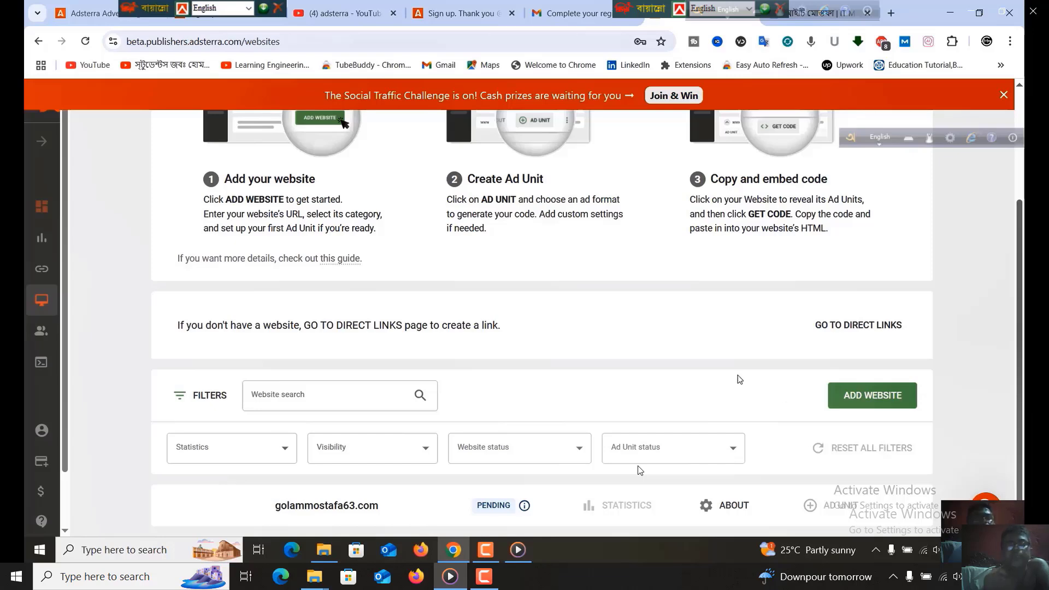
scroll(737, 376, up, 3)
scroll(736, 377, down, 3)
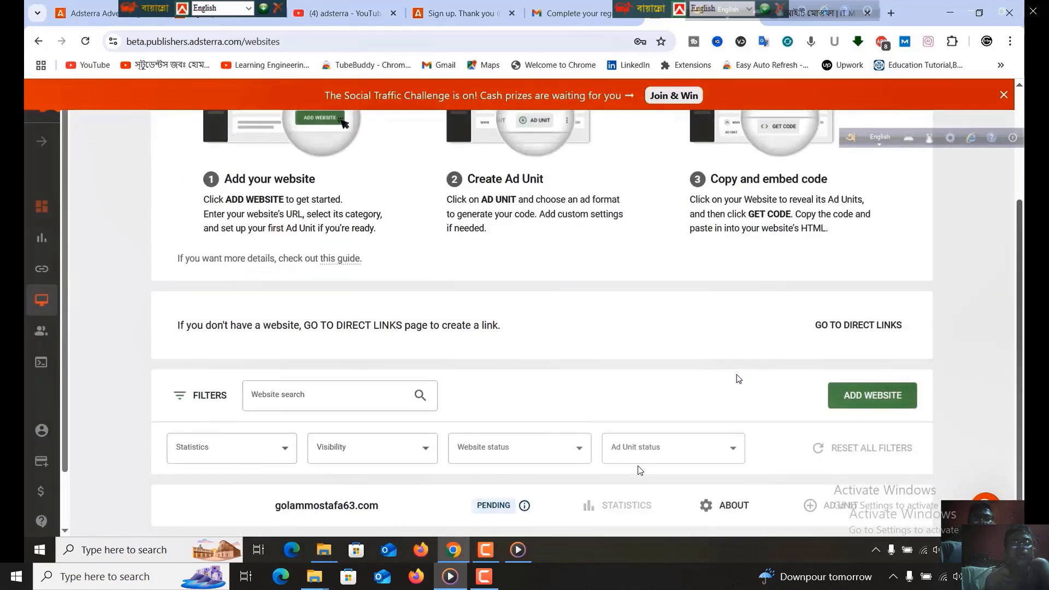
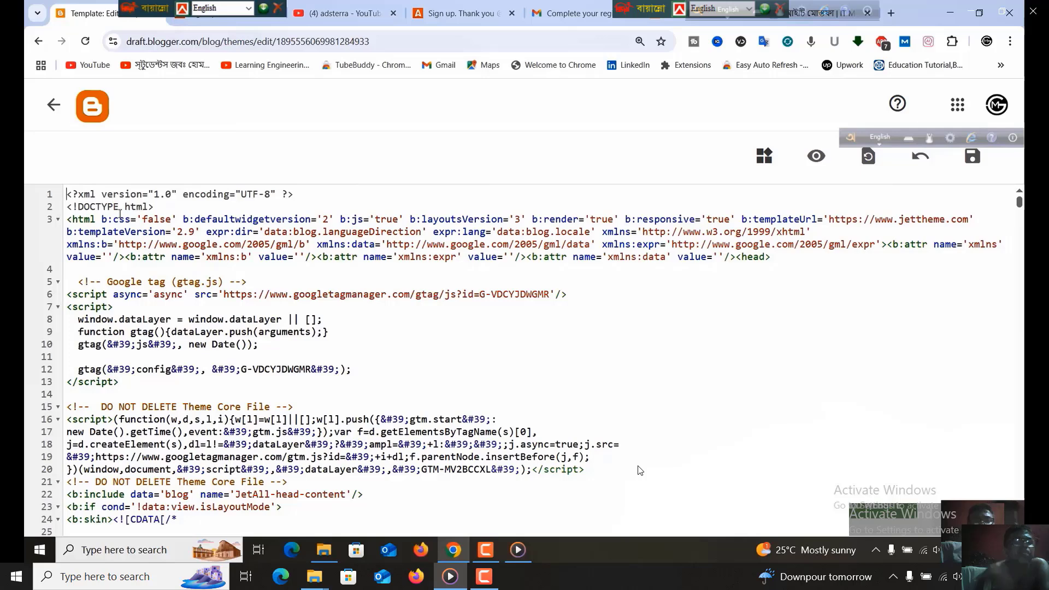
Step: Paste the copied Popunder script on a new line before the closing </head> tag in the Blogger theme HTML and save the theme
key(ctrl+f)
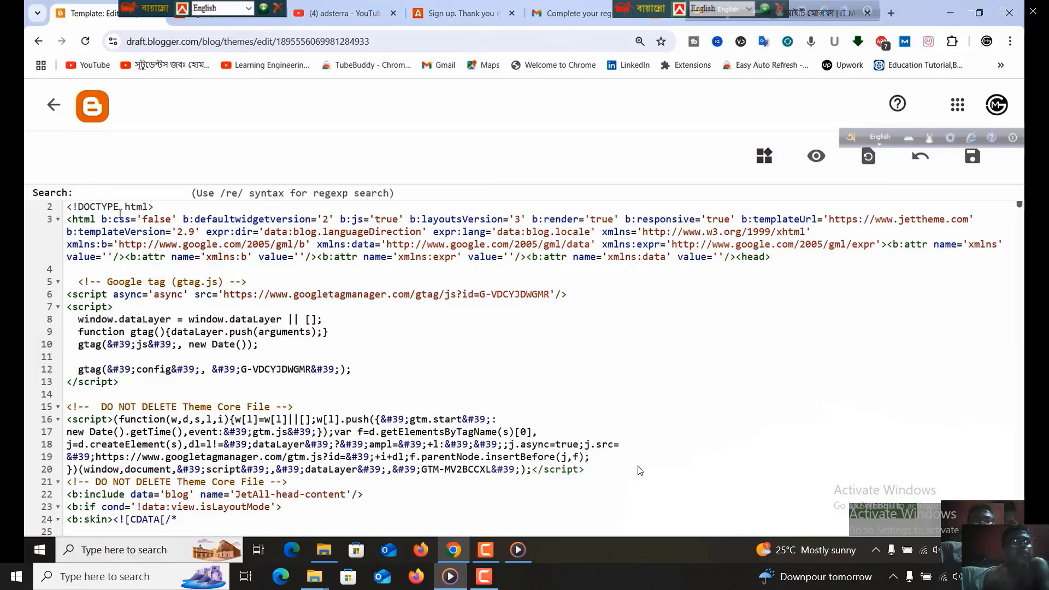
text(<>)
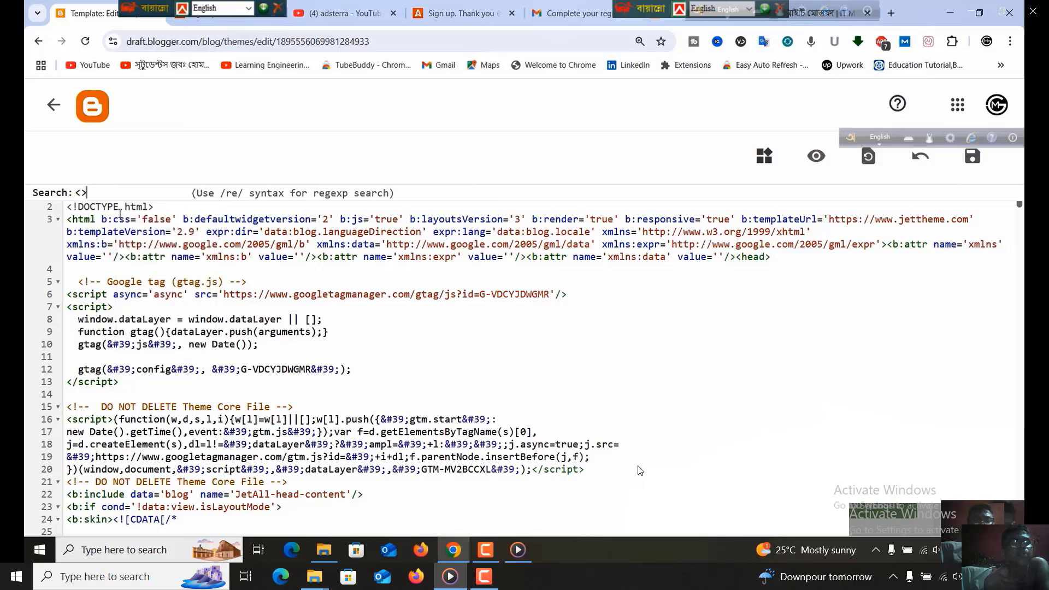
text(/head)
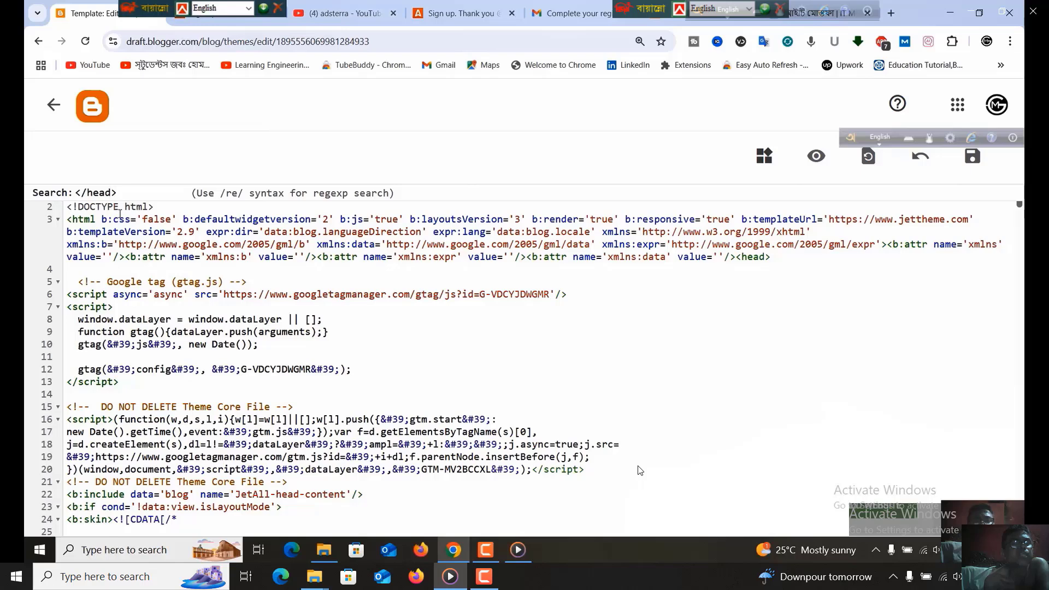
key(Return)
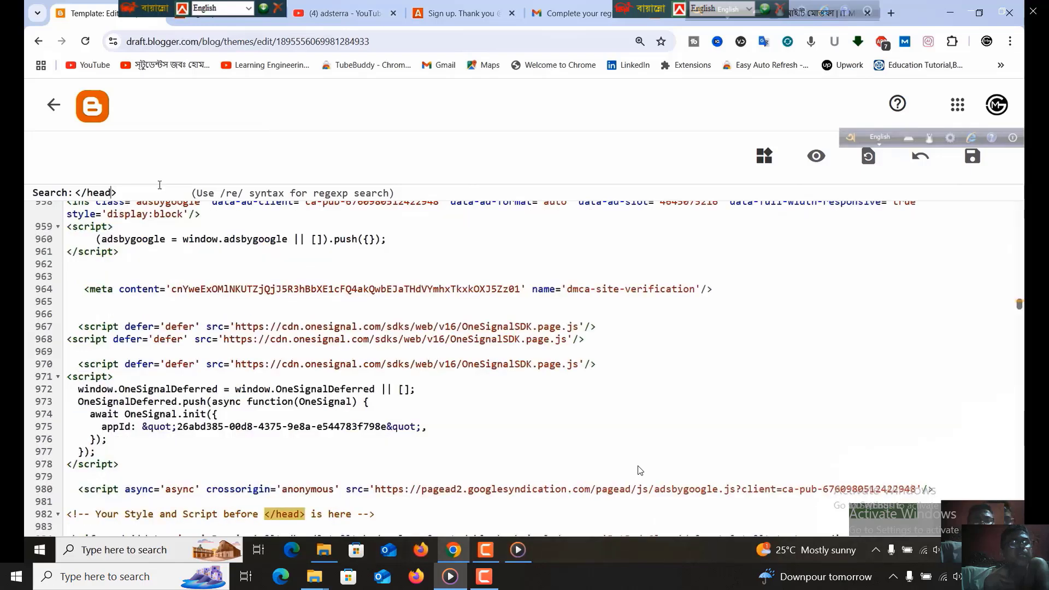
scroll(137, 404, down, 3)
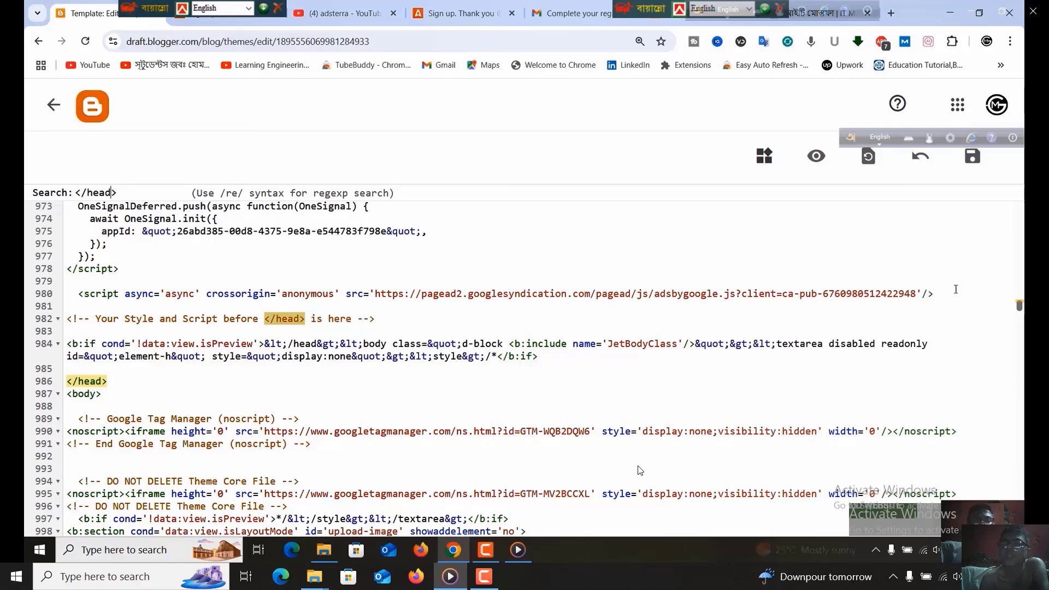
click(950, 294)
key(Return)
key(Return)
key(Return)
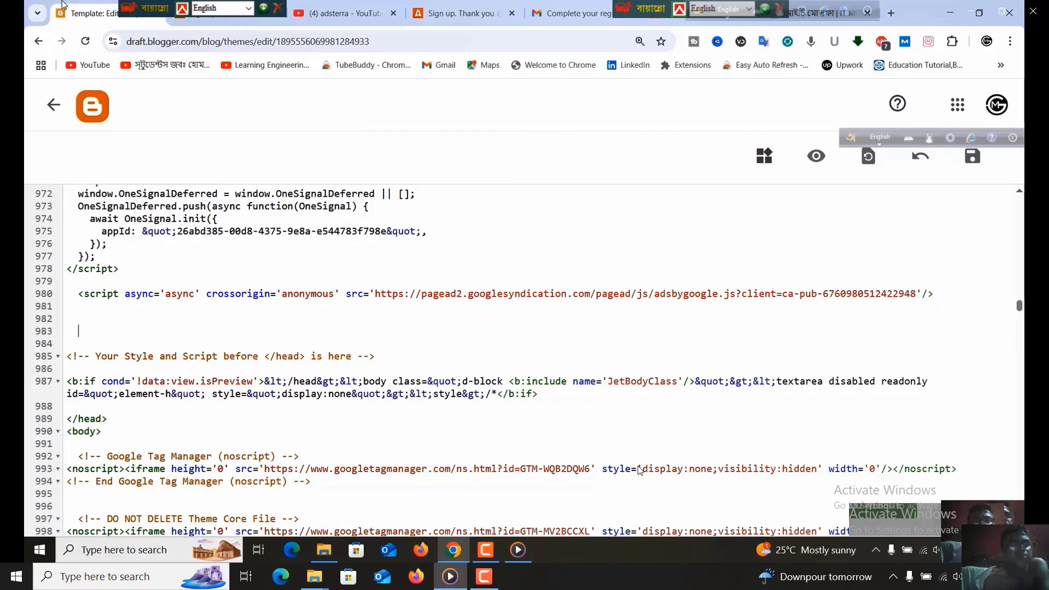
right_click(121, 319)
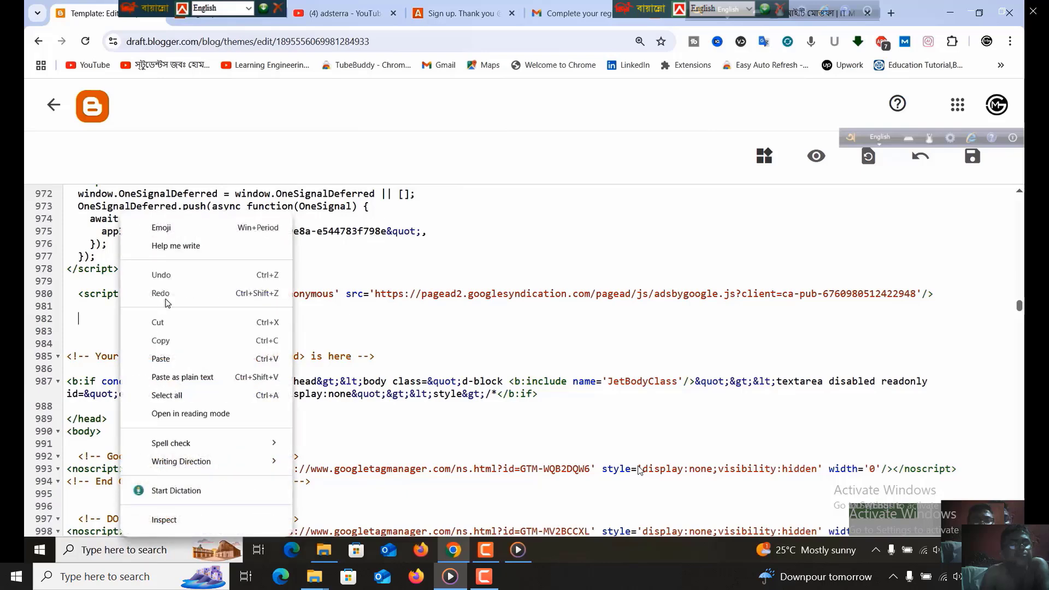
click(161, 358)
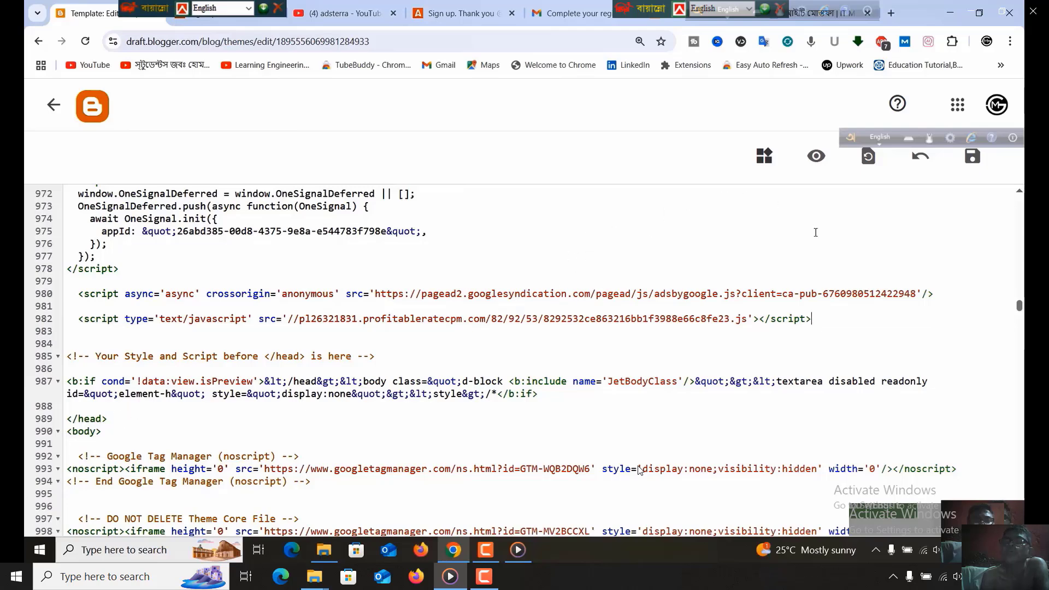
click(972, 157)
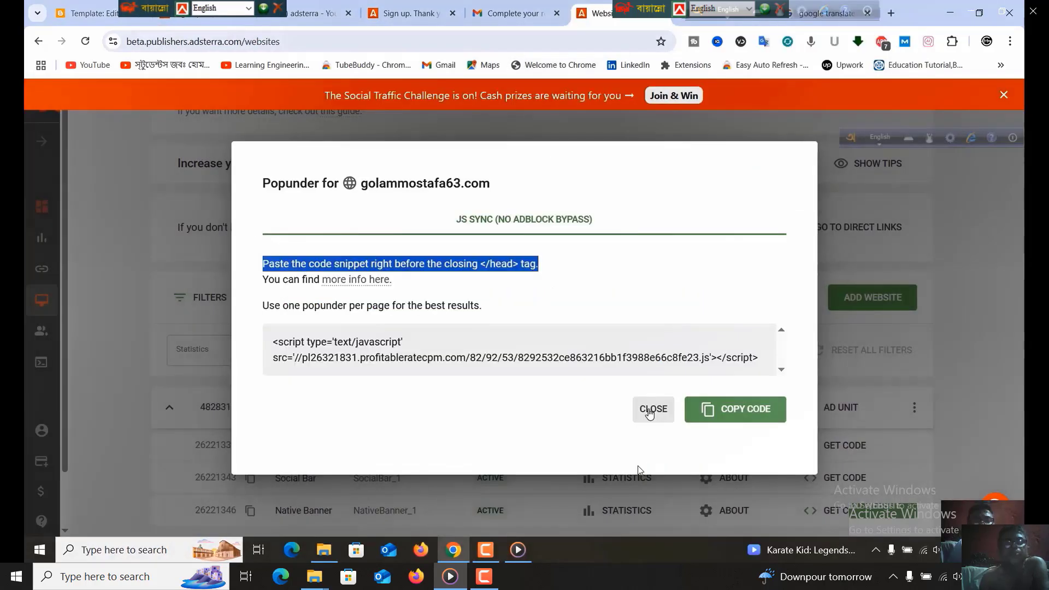
Step: Close the Popunder code dialog and copy the Social Bar ad unit's code for the website
click(651, 411)
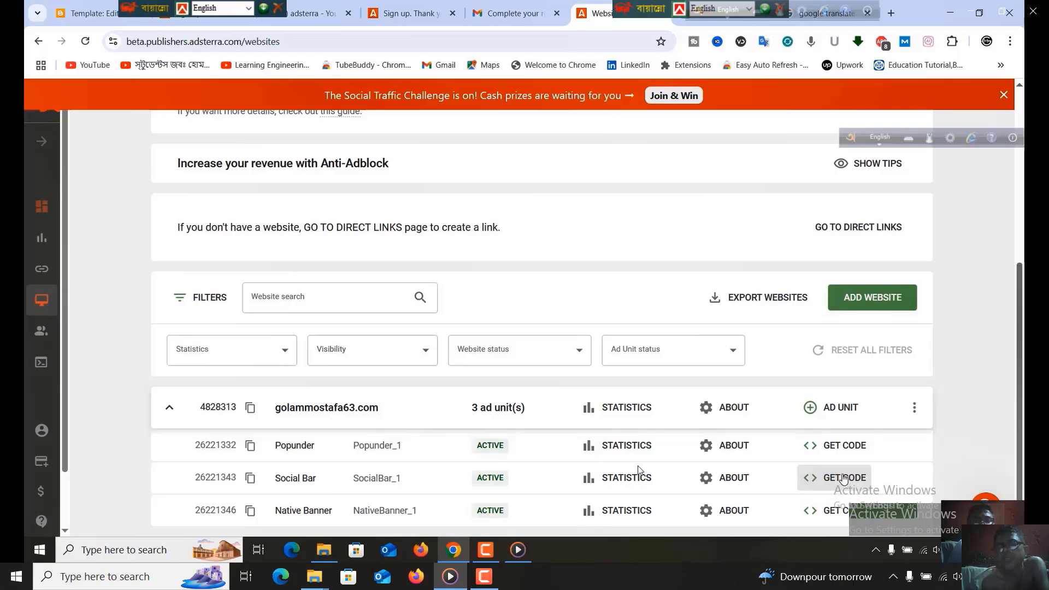
click(844, 478)
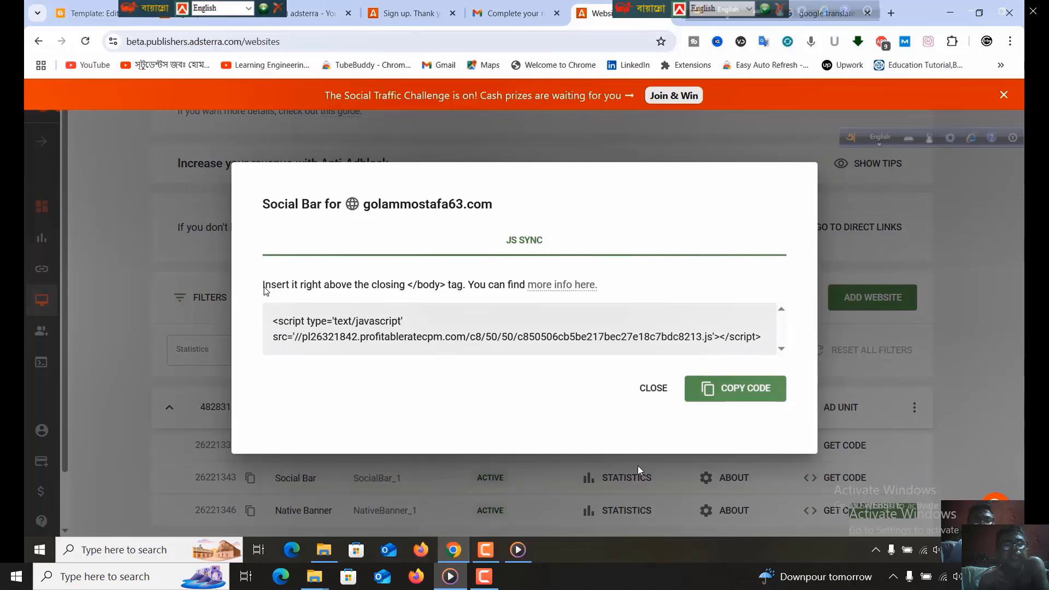
drag(266, 290, 667, 363)
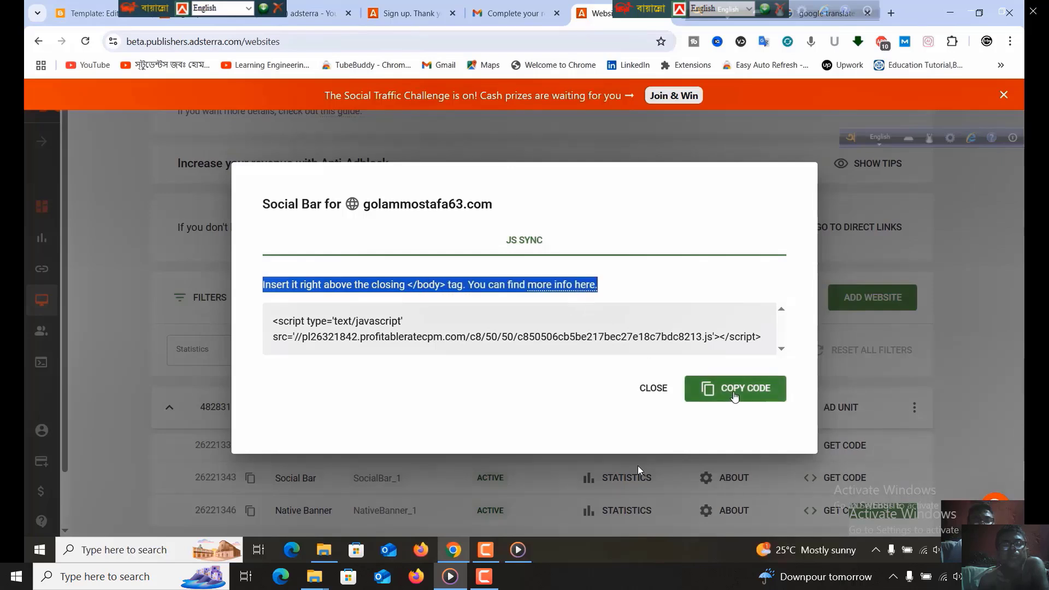
click(734, 394)
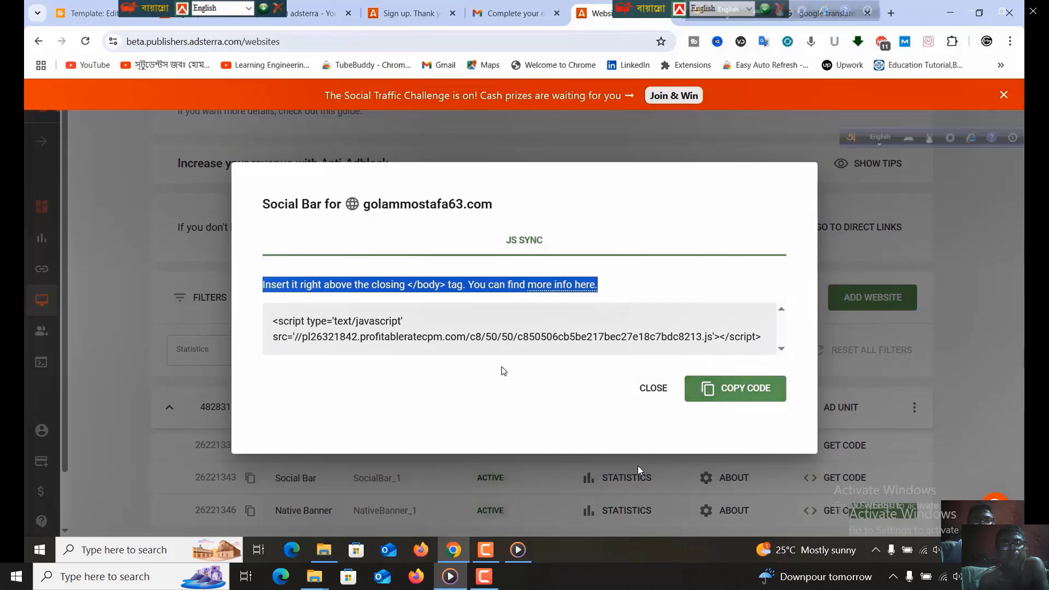
click(484, 386)
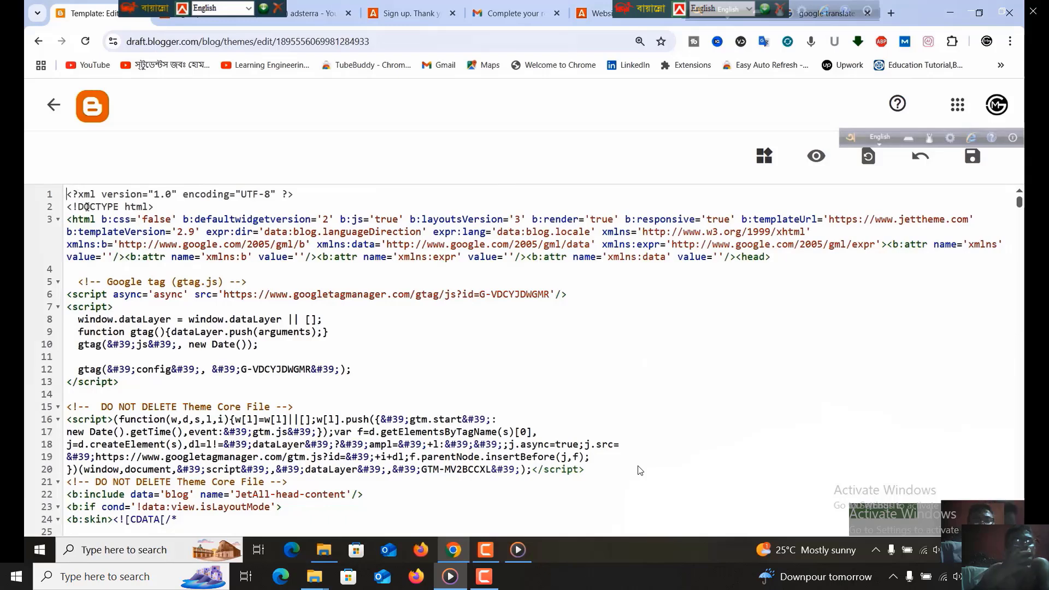
Step: Paste the copied Social Bar script on an empty line above the closing </body> tag in the Blogger theme HTML
key(ctrl+f)
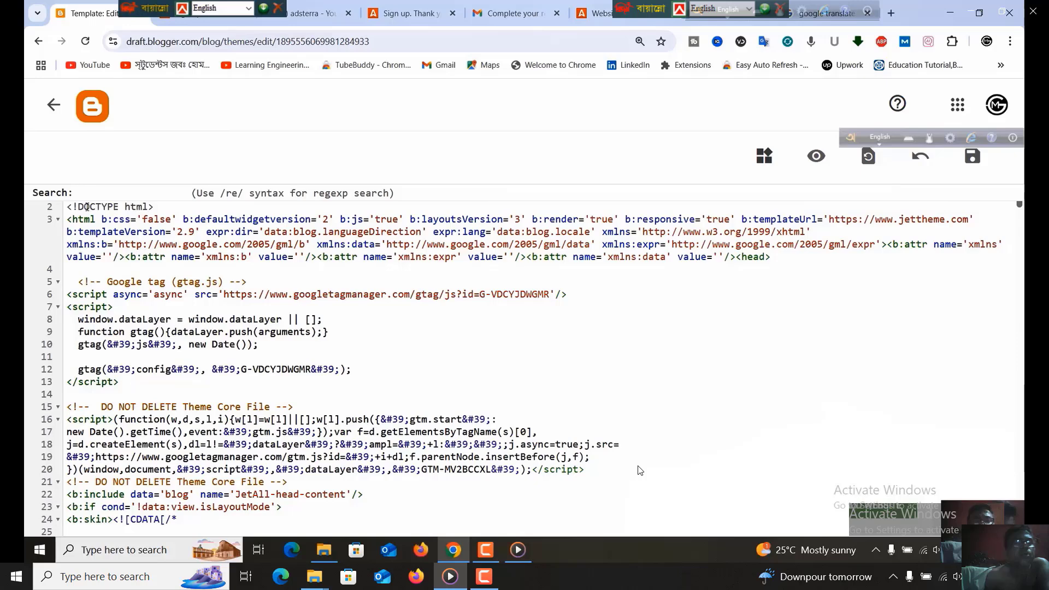
text(<>)
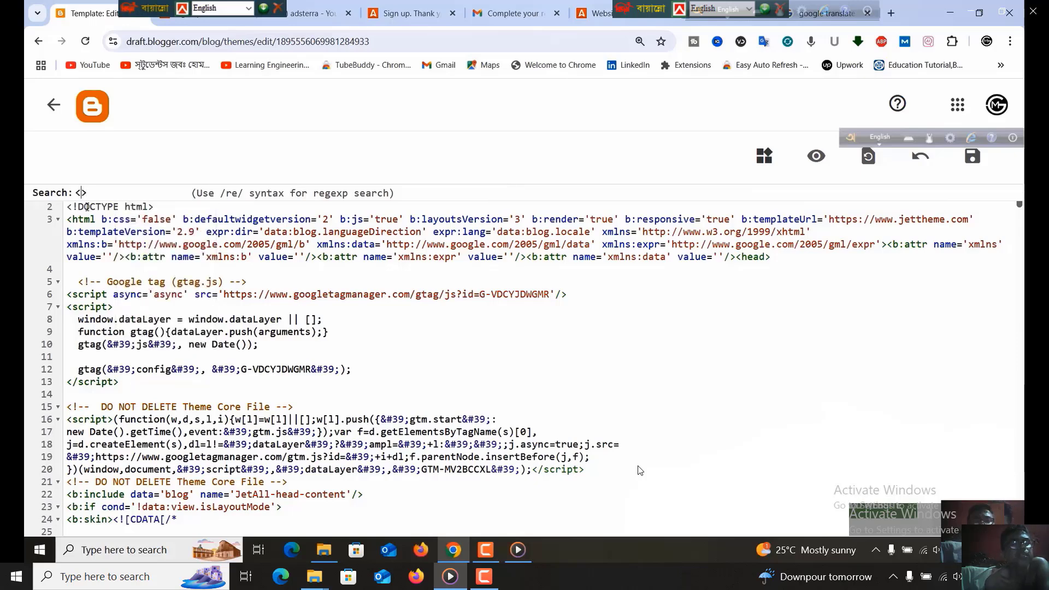
text(/body)
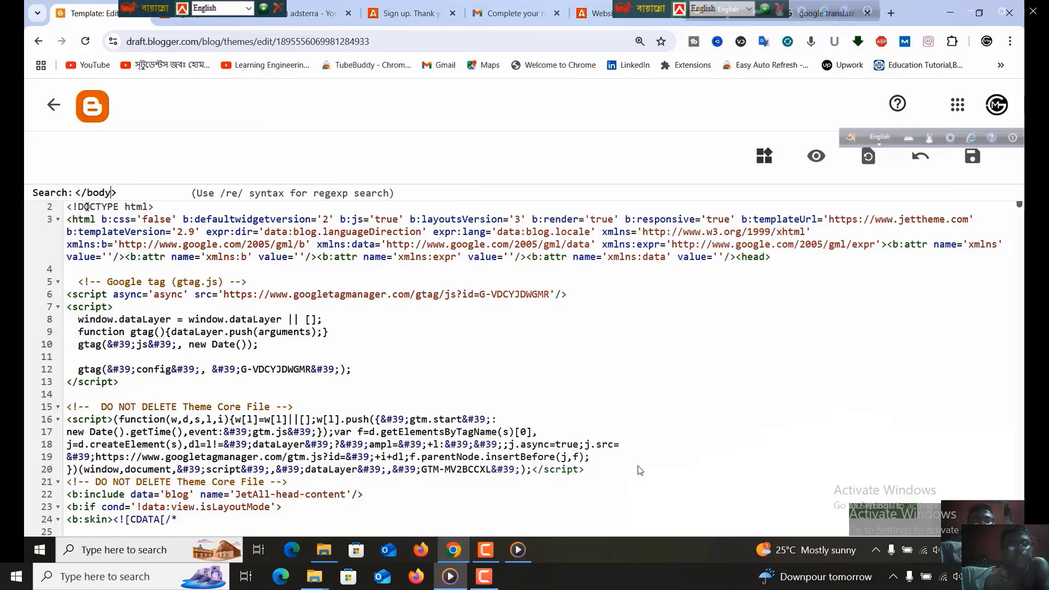
key(Return)
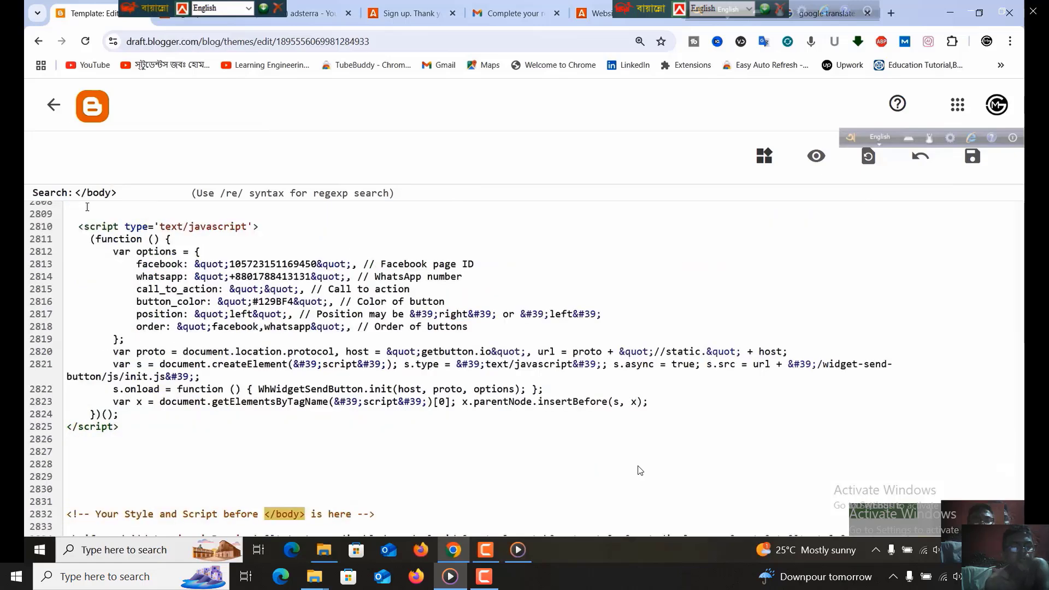
scroll(198, 414, down, 3)
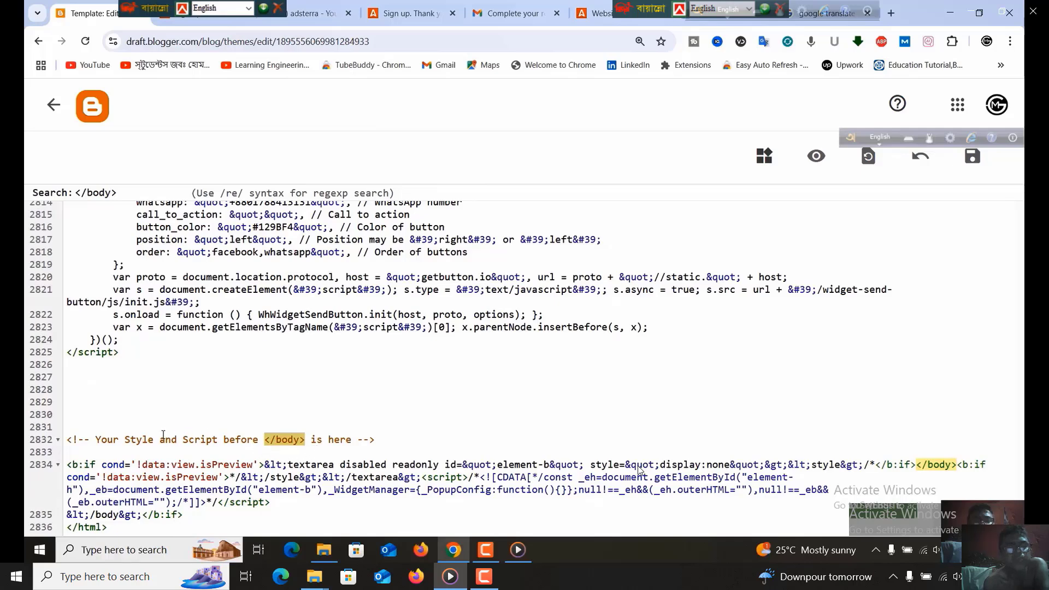
click(107, 393)
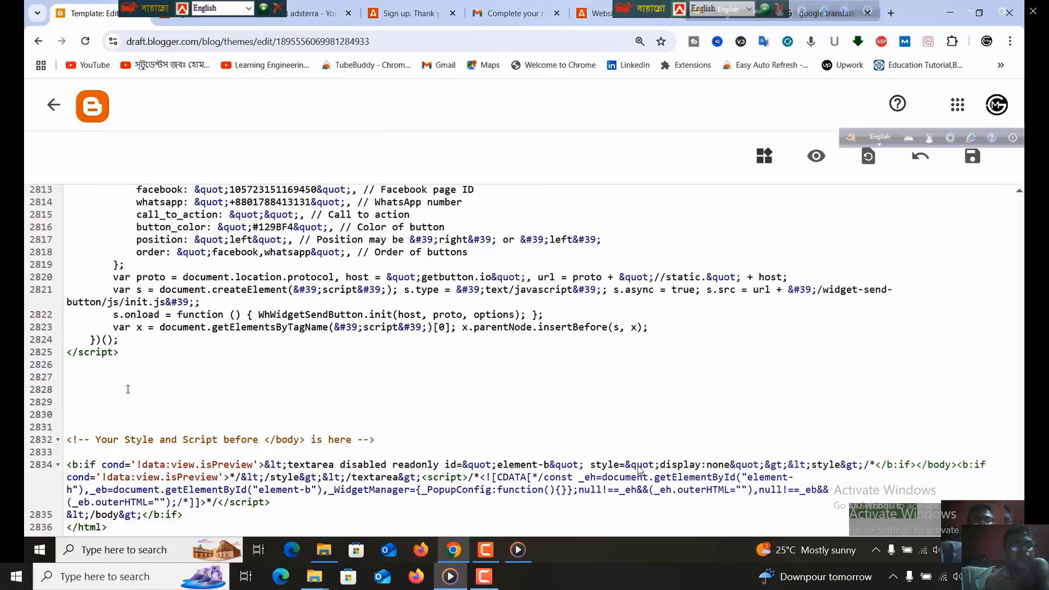
right_click(135, 386)
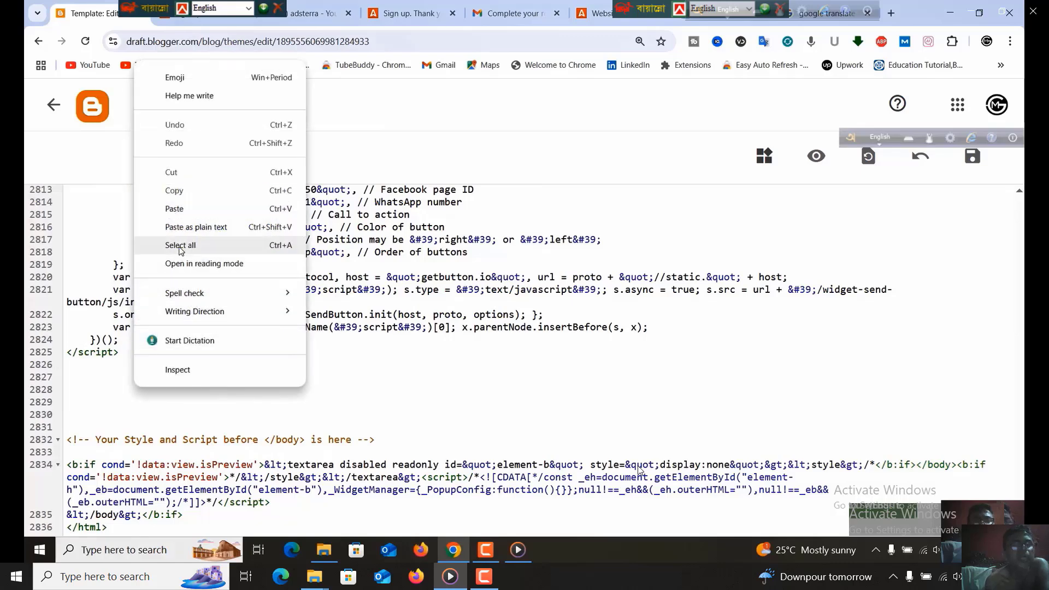
click(176, 210)
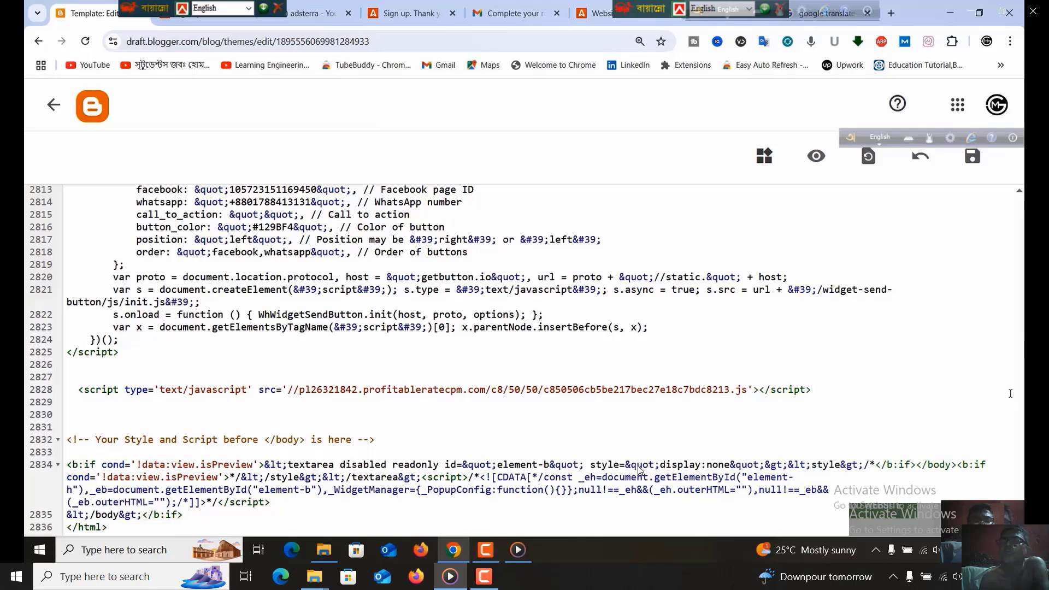
Step: Save the Blogger theme HTML with the added Social Bar script
click(973, 156)
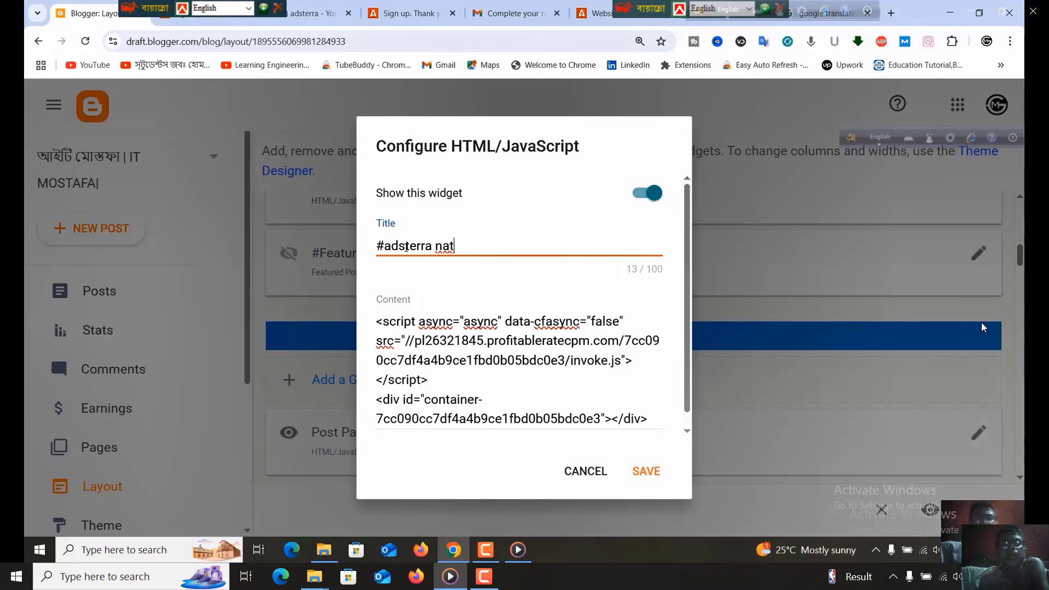
Step: Complete the title of the HTML/JavaScript widget holding the Native Banner code as "#adsterra nater ads" and save the widget
text(er a)
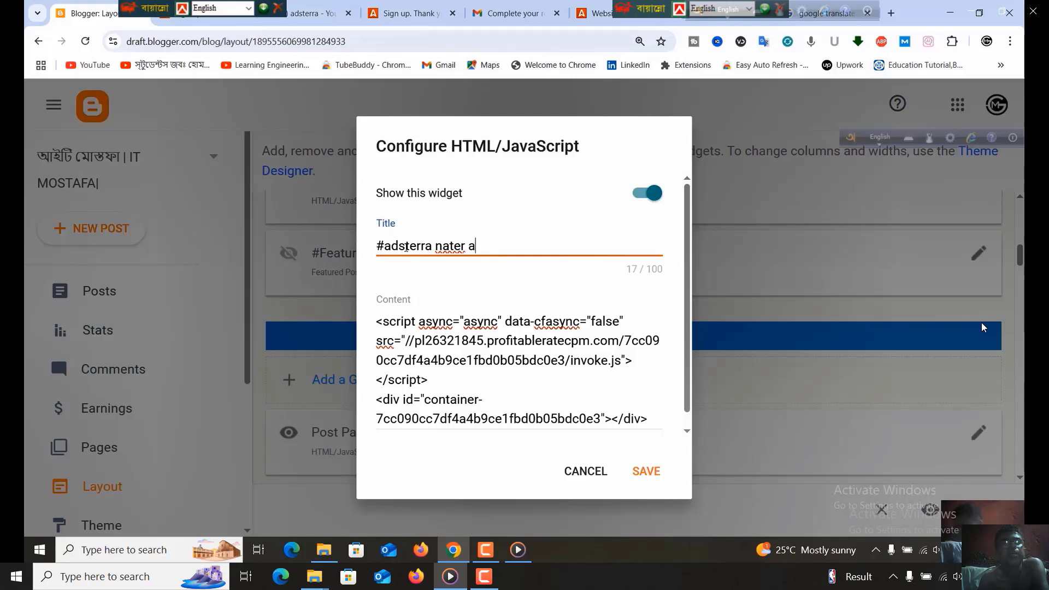
text(ds)
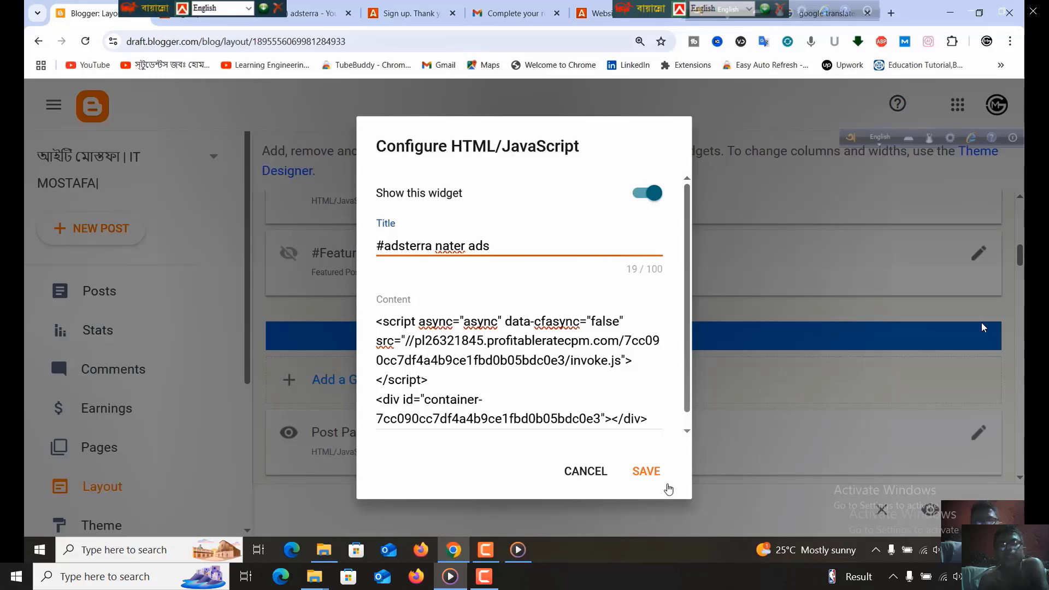
click(643, 474)
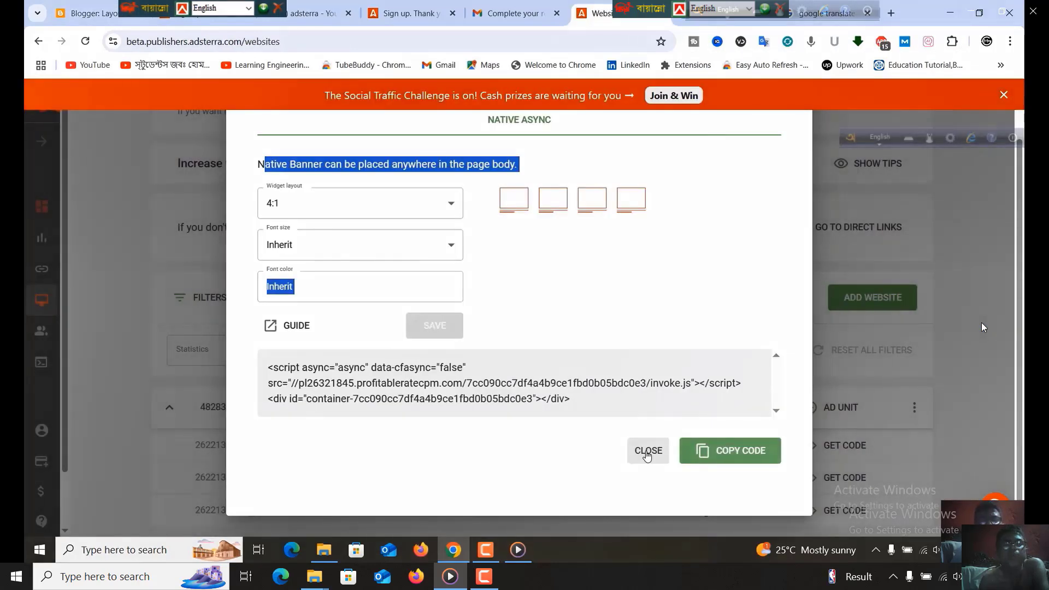
Step: Close the Native Banner code dialog in Adsterra and open the statistics for the website
click(647, 451)
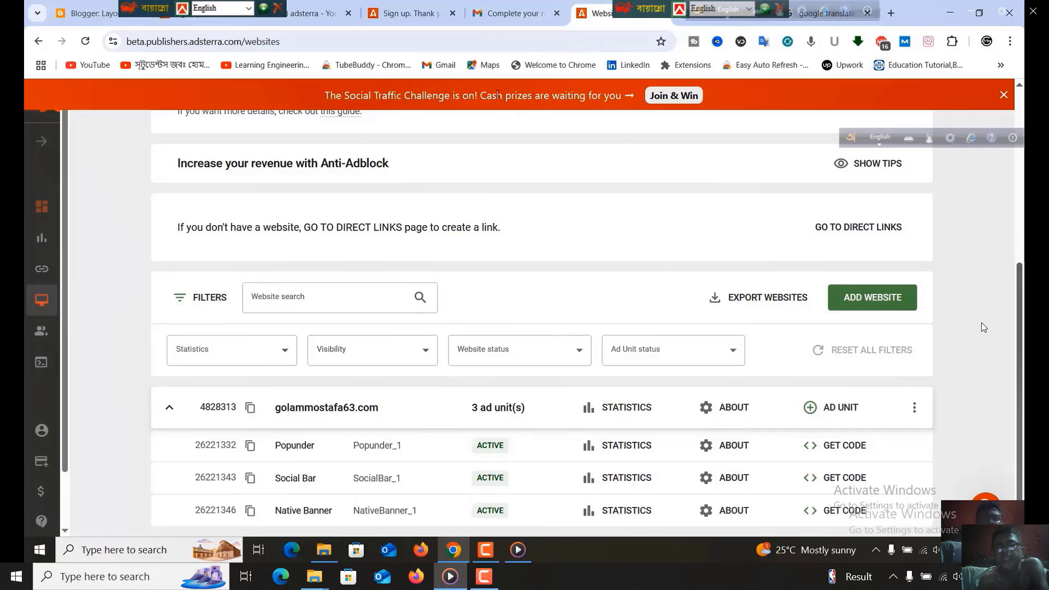
click(612, 407)
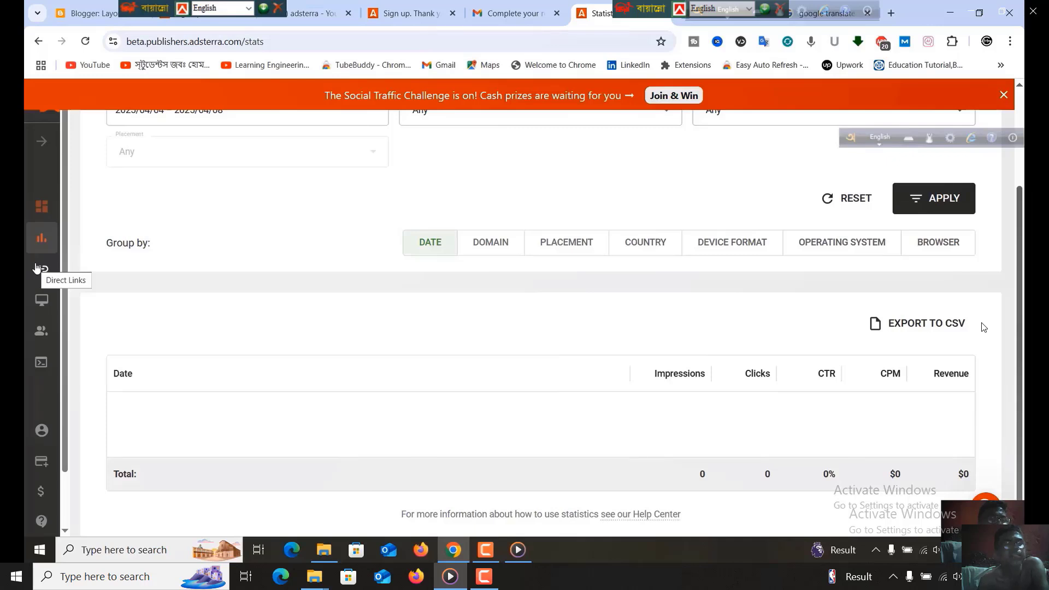
Step: Add a new Direct Link in Adsterra with the Mainstream traffic type and acknowledge the review notice
click(37, 269)
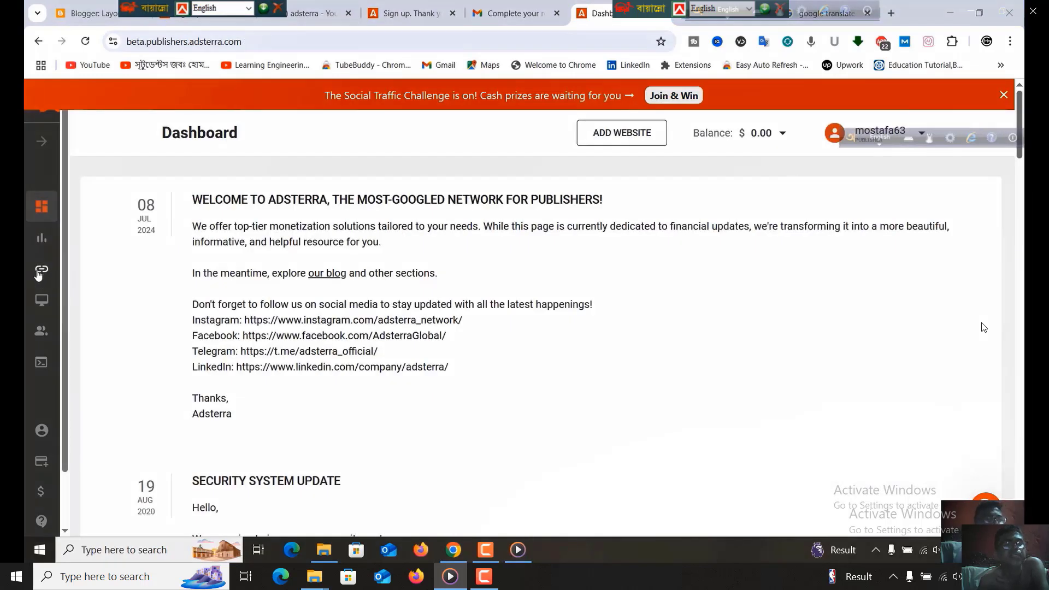
click(42, 270)
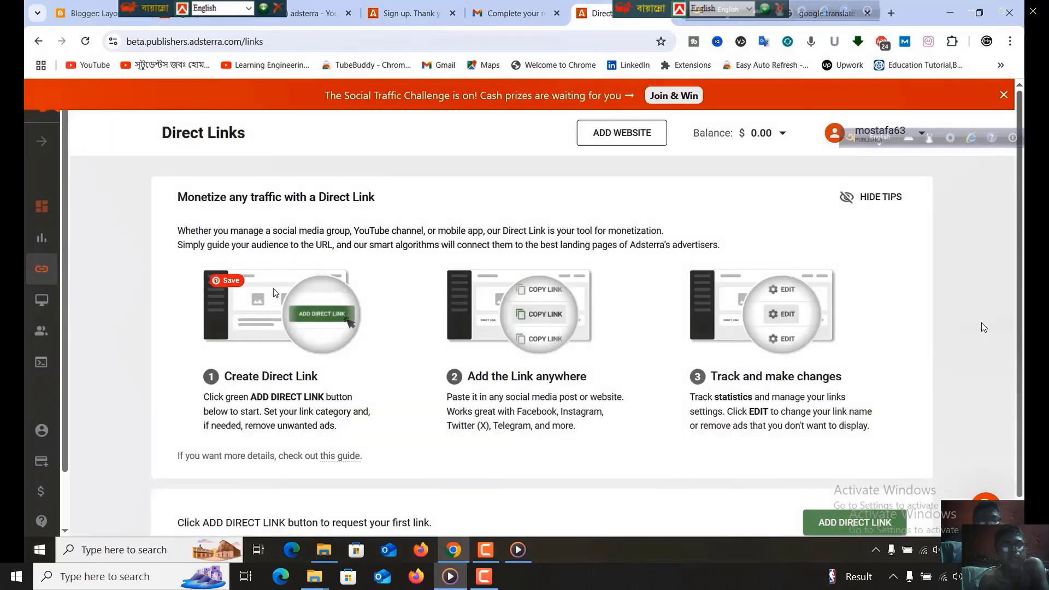
scroll(274, 293, down, 1)
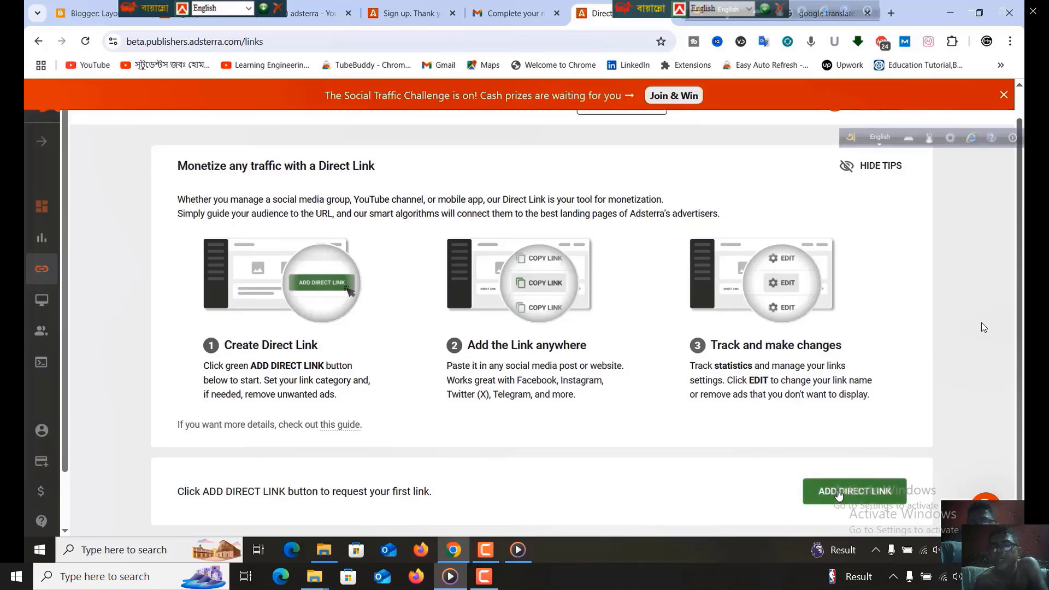
click(839, 494)
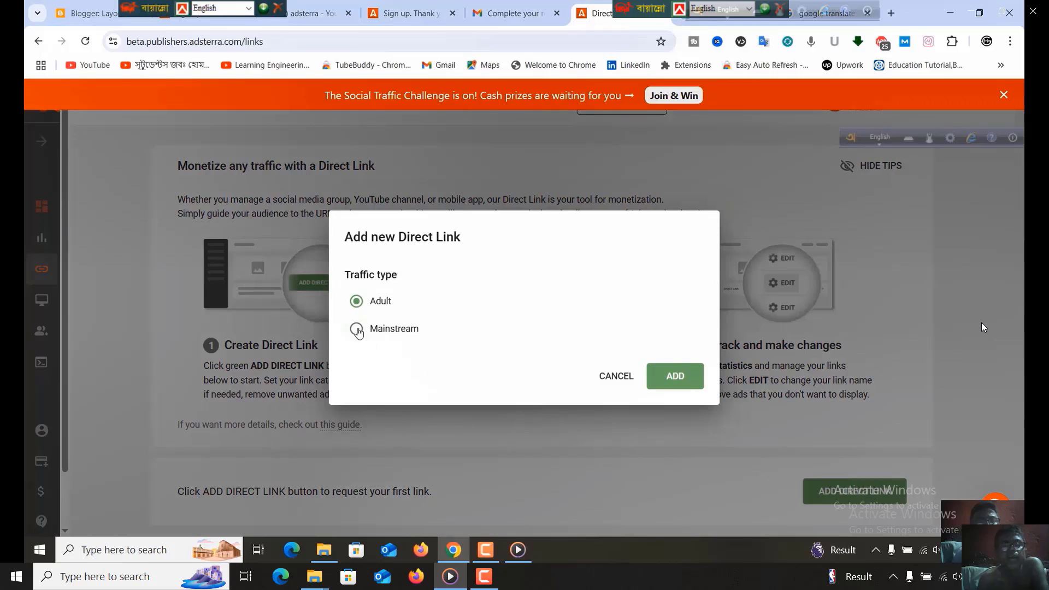
click(357, 329)
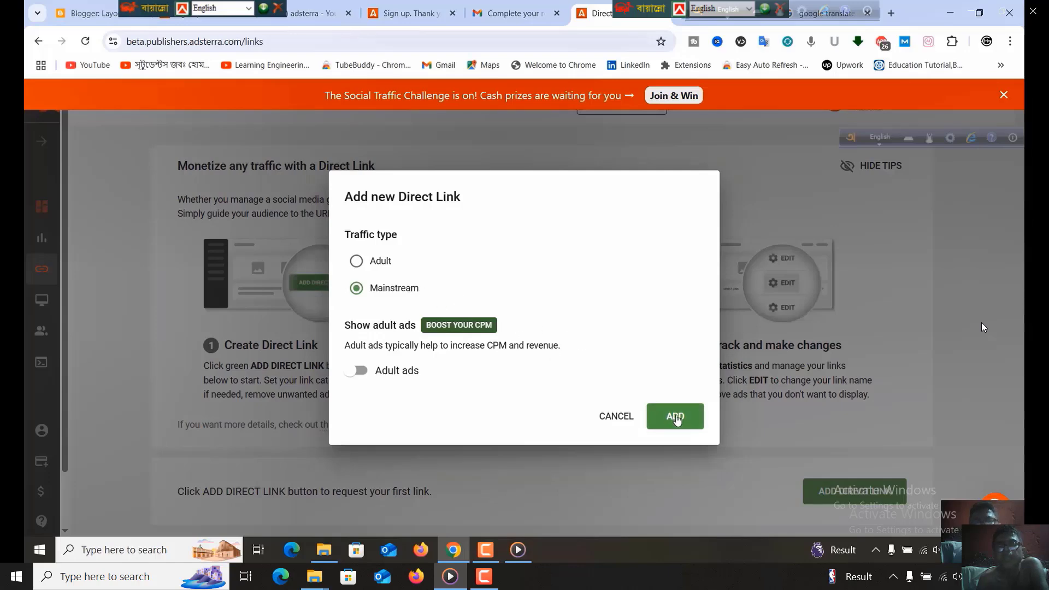
click(676, 418)
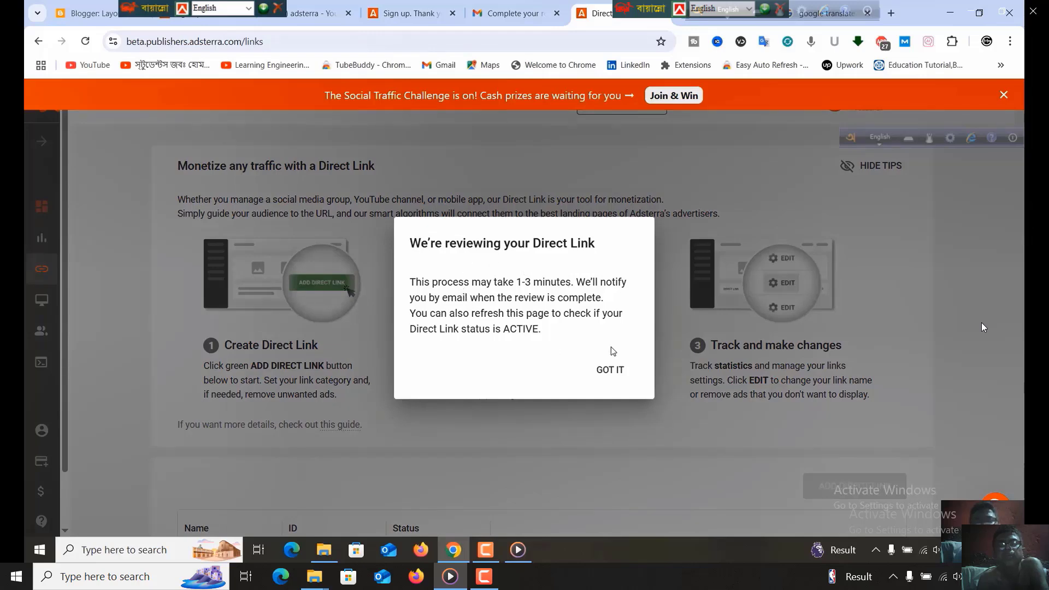
click(609, 376)
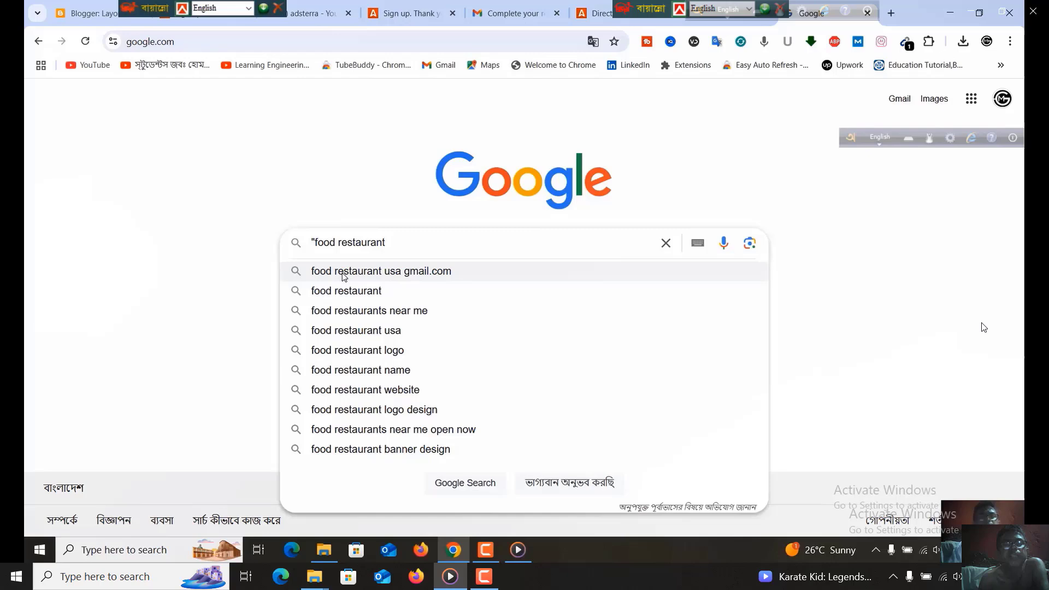
click(567, 301)
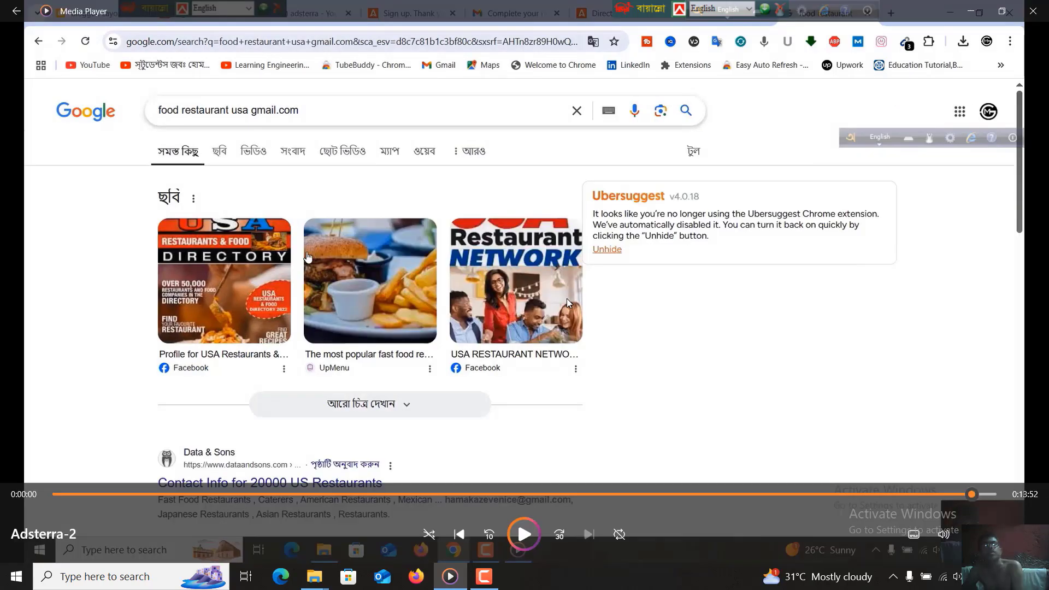